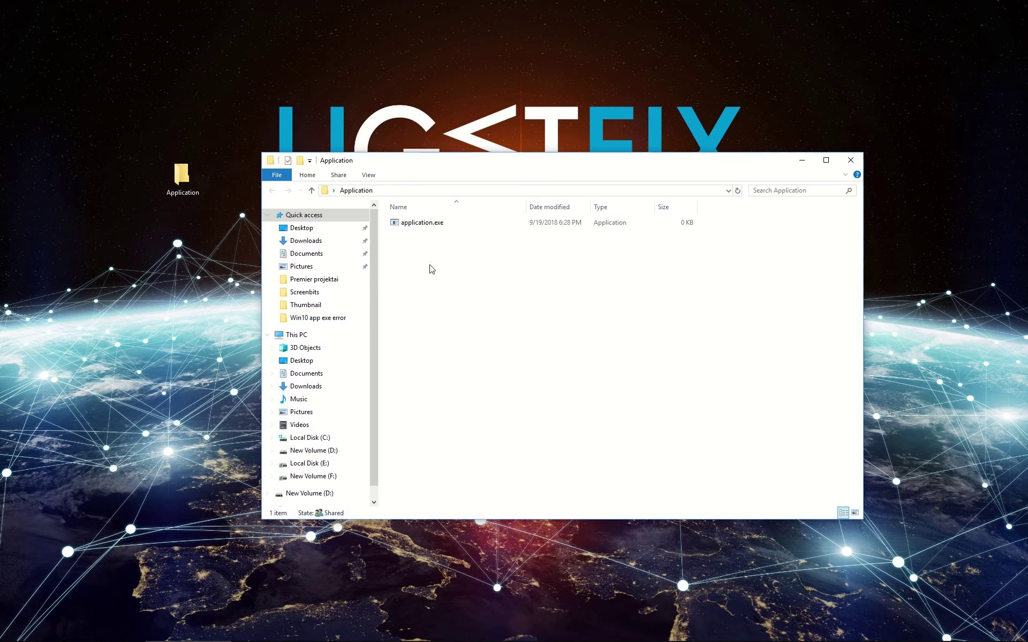
Set application.exe's compatibility mode to Windows 8 in its Properties and save.
right_click(419, 228)
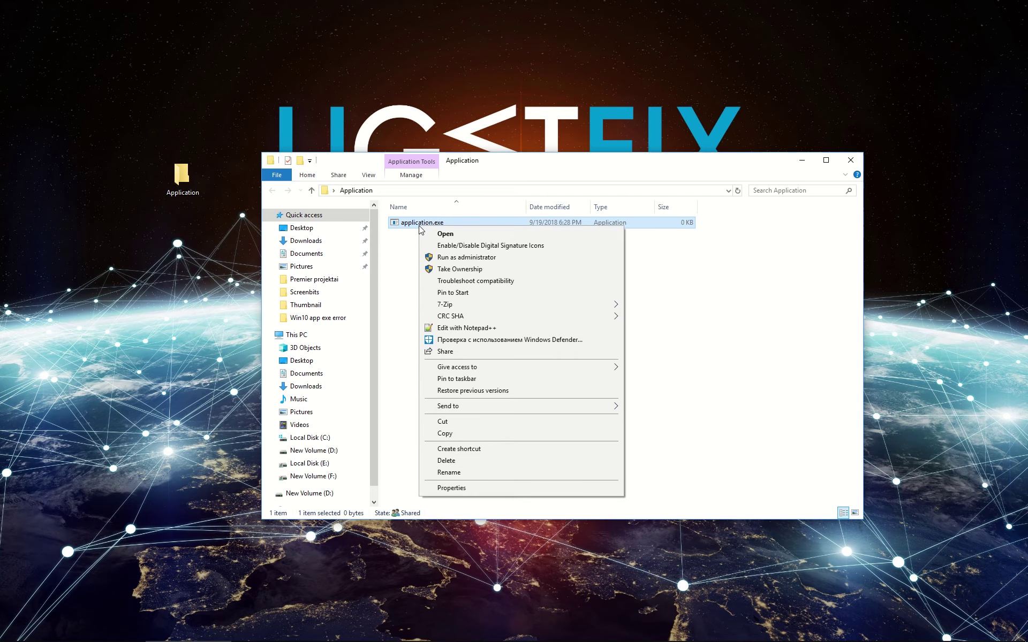
left_click(449, 489)
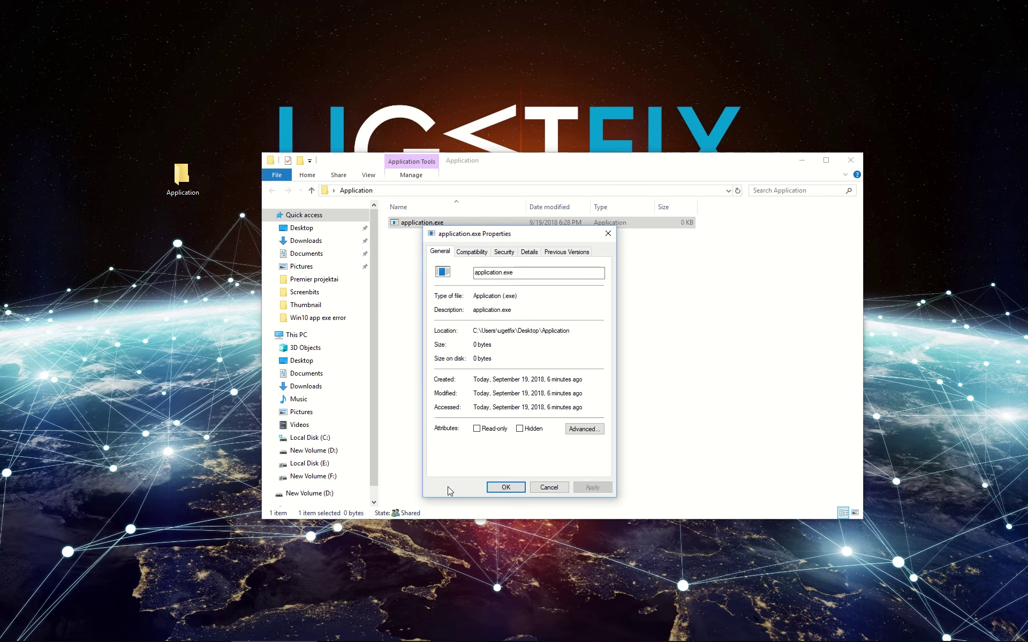
left_click(473, 252)
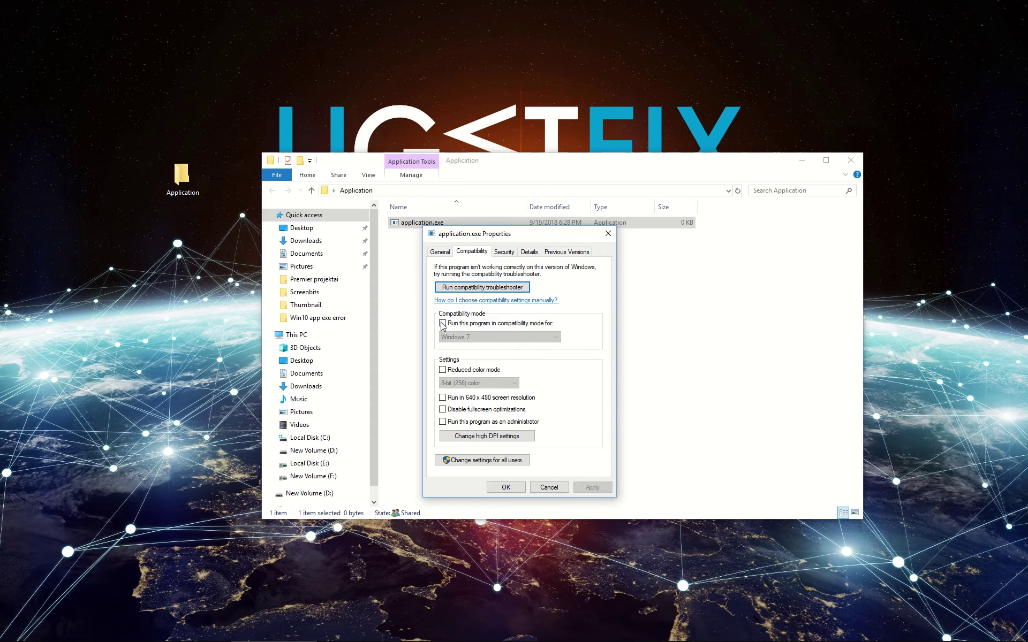
left_click(477, 337)
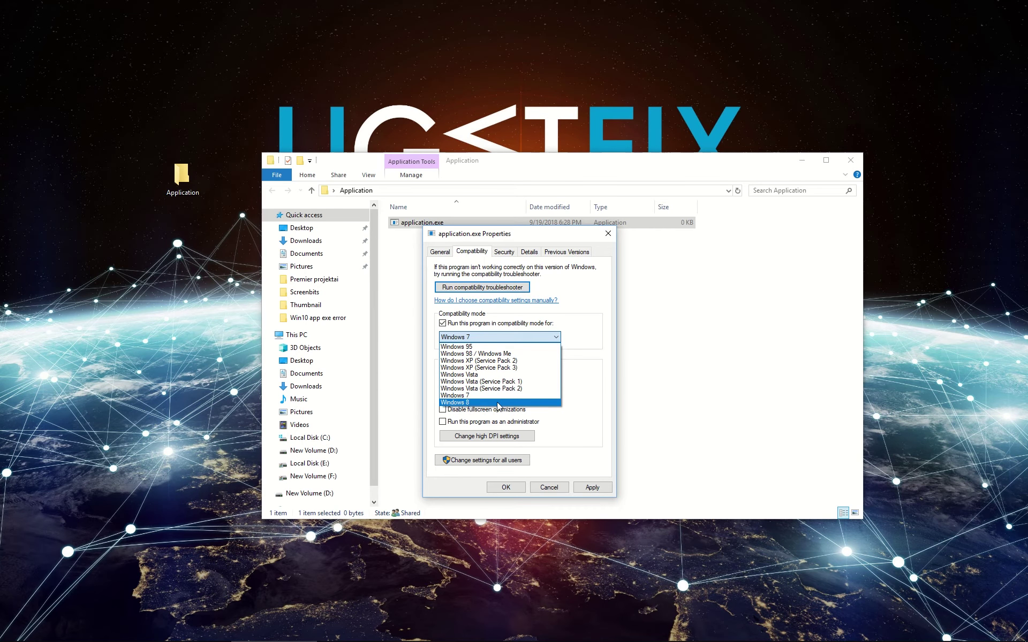
left_click(502, 402)
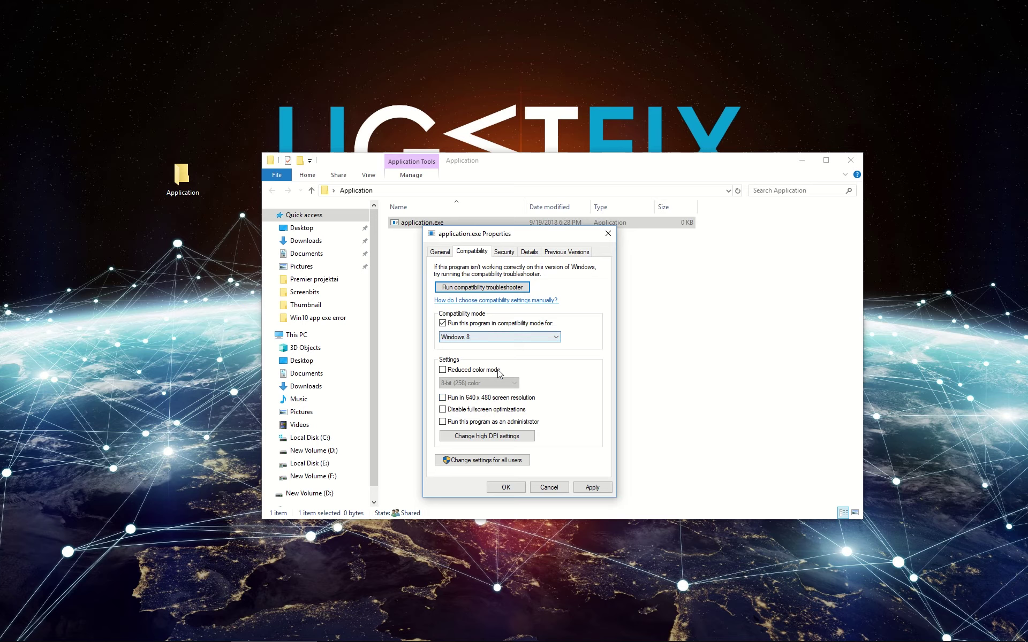
left_click(592, 488)
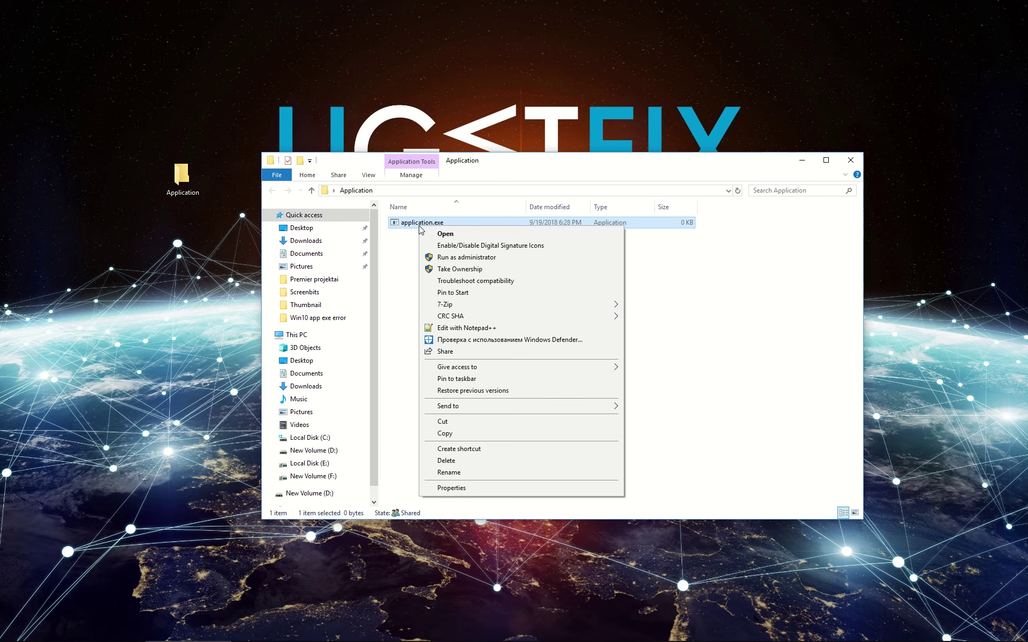
Enable 'Run this program as an administrator' for application.exe and apply it.
right_click(438, 225)
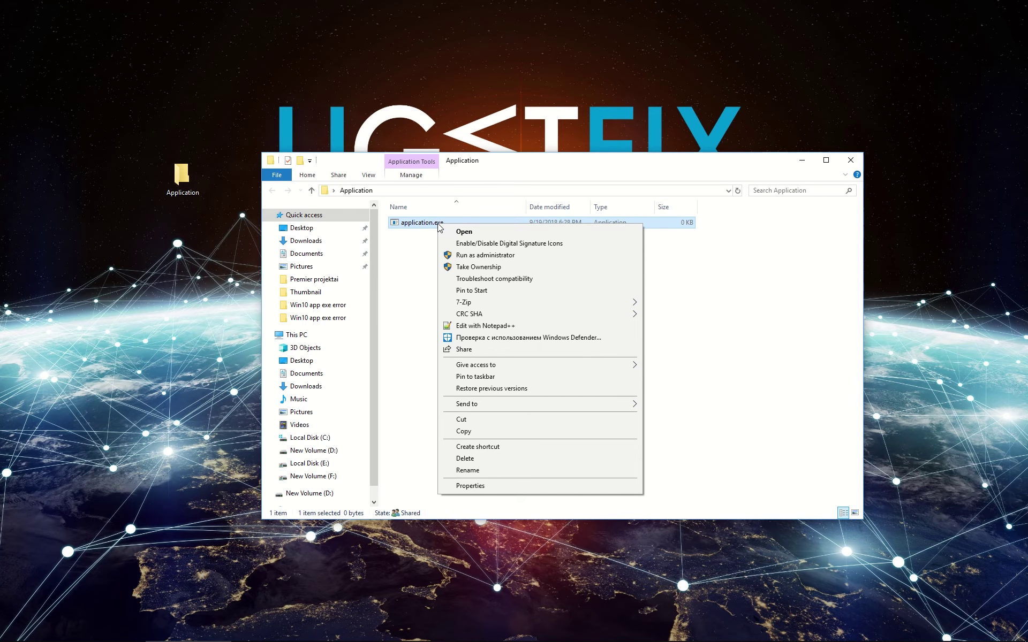
left_click(502, 485)
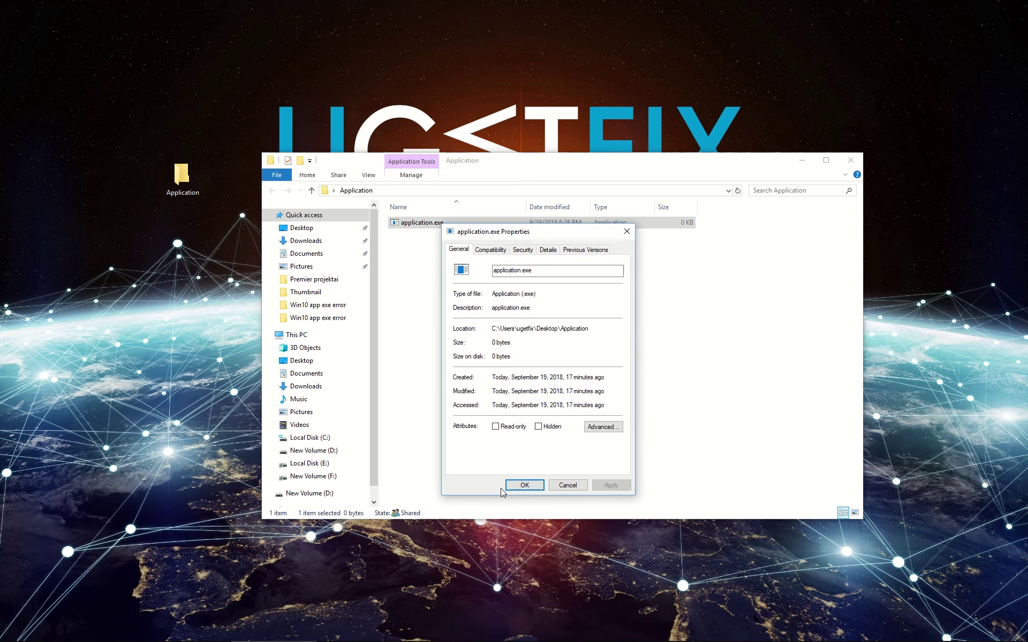
left_click(491, 252)
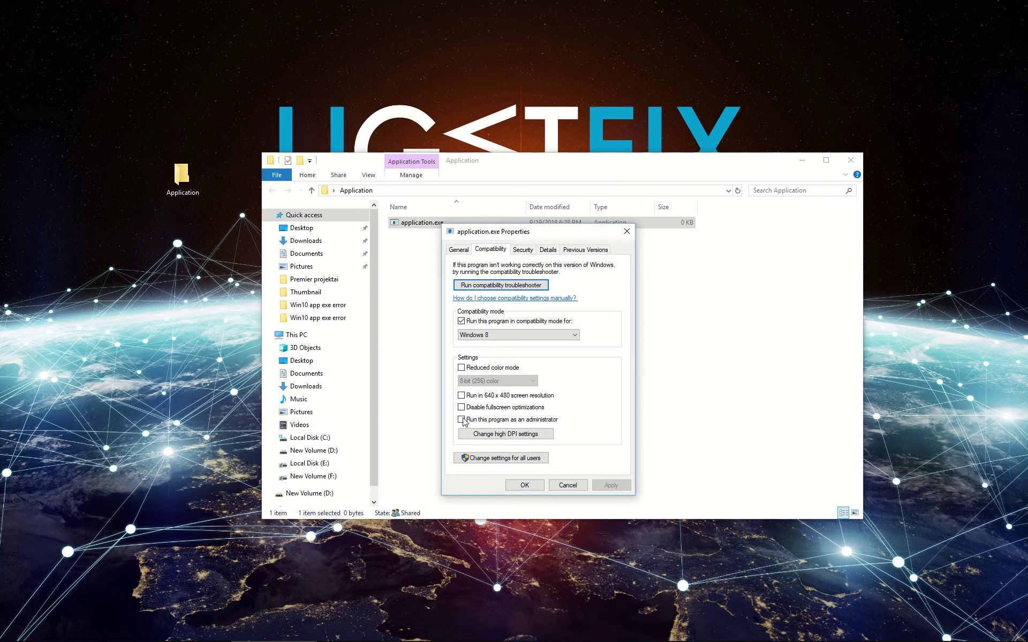
left_click(612, 486)
left_click(524, 485)
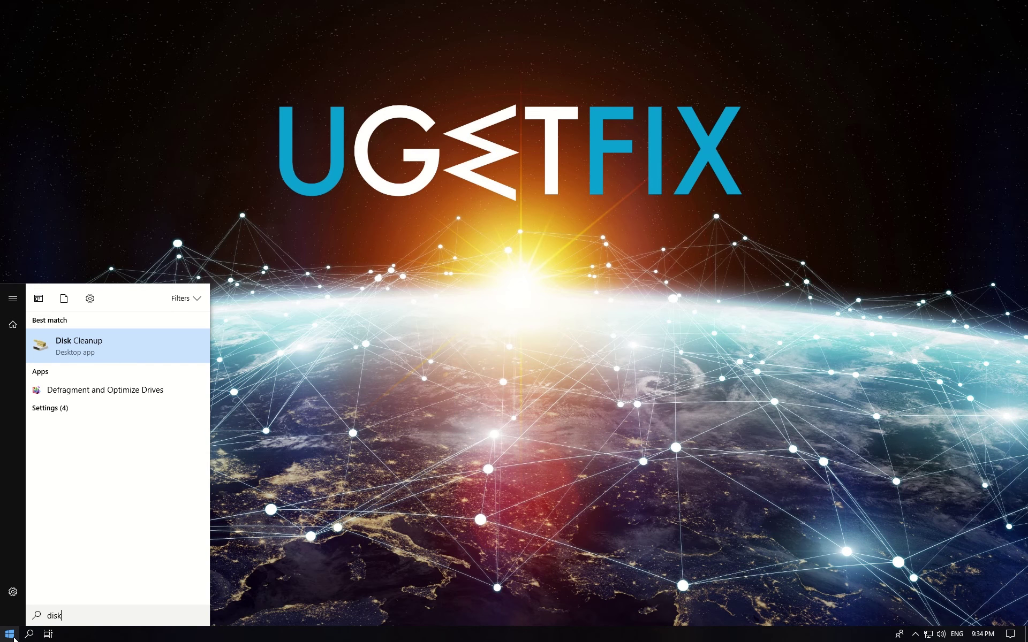
type(" cleanup")
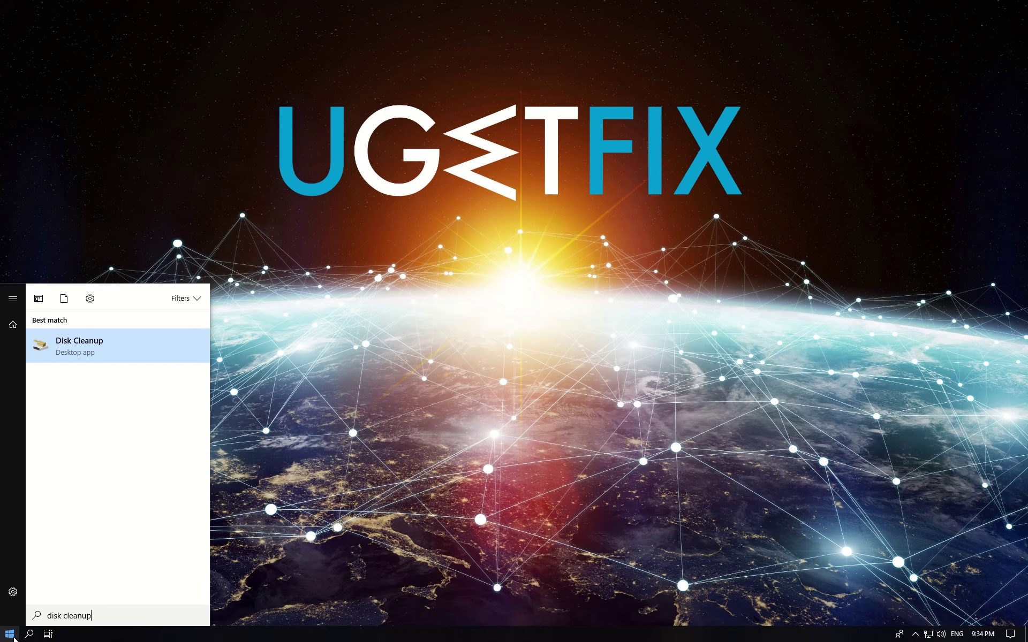
Run Disk Cleanup on drive C: and permanently delete the checked temporary files.
key("Return")
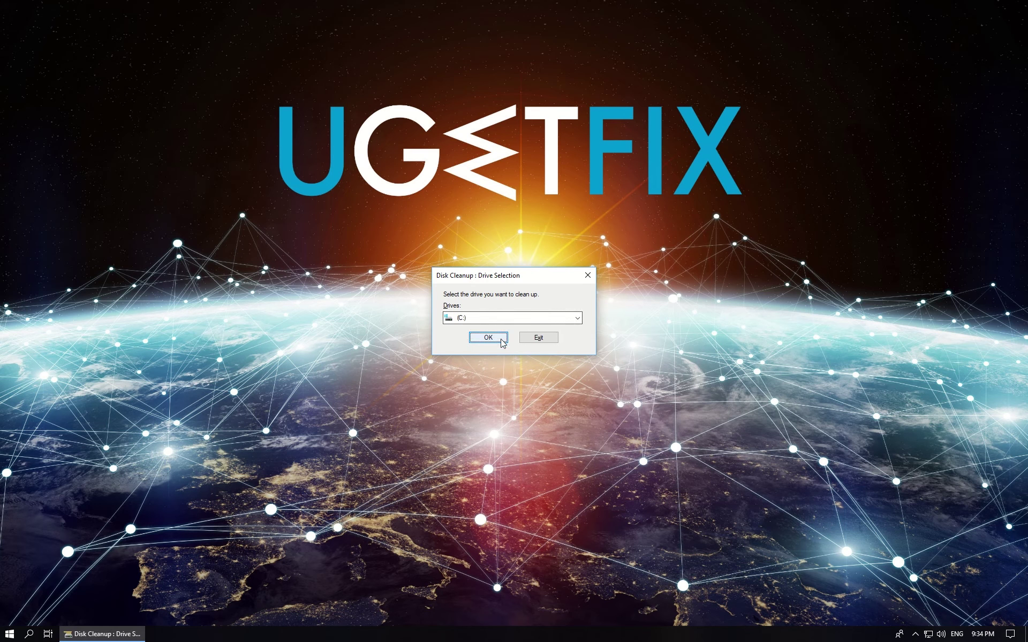
left_click(500, 337)
scroll(104, 99, "down", 2)
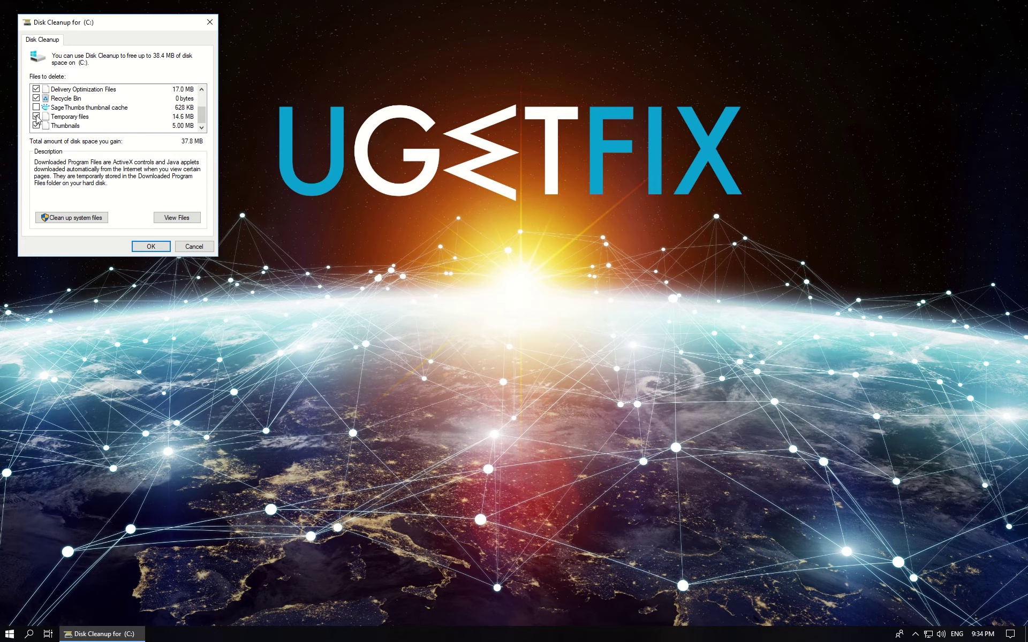
left_click(158, 250)
left_click(536, 329)
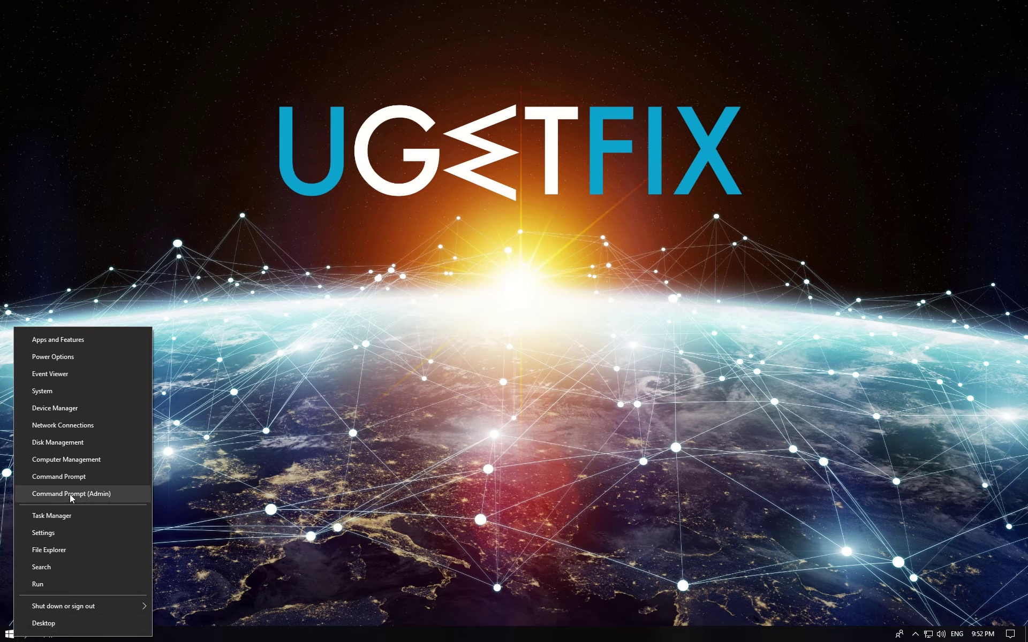
In an admin Command Prompt, run sfc /scannow and DISM /Online /Cleanup-image /Restorehealth.
left_click(72, 494)
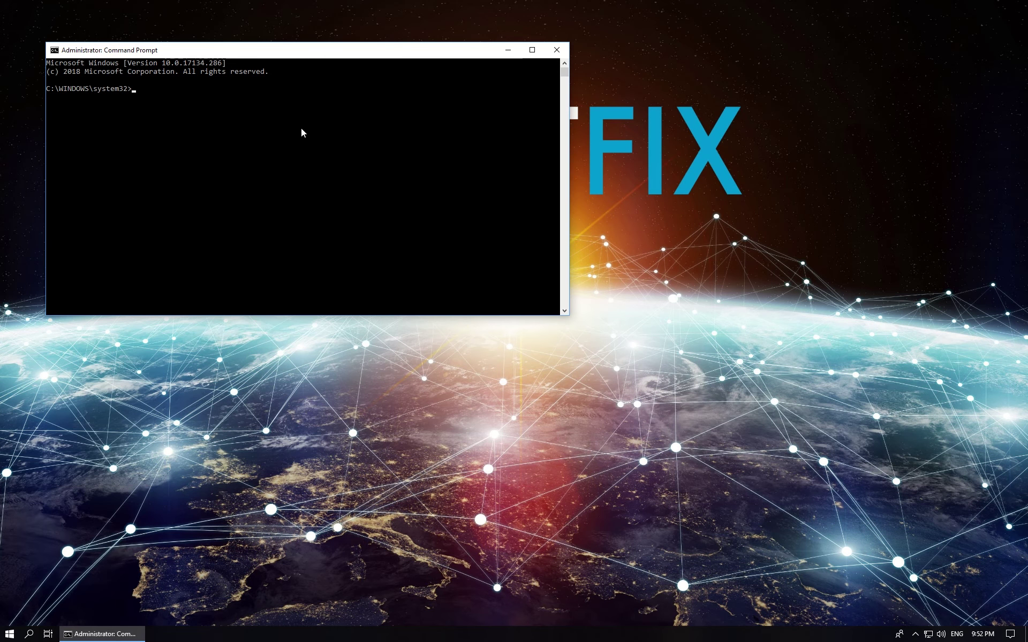
type("sfc /scanno")
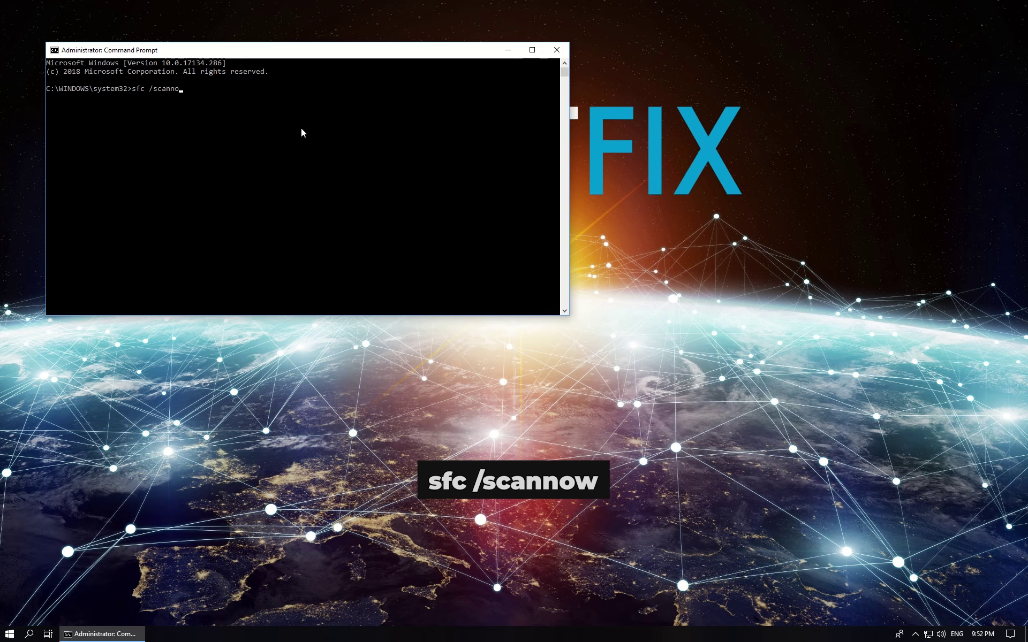
type("w")
key("Return")
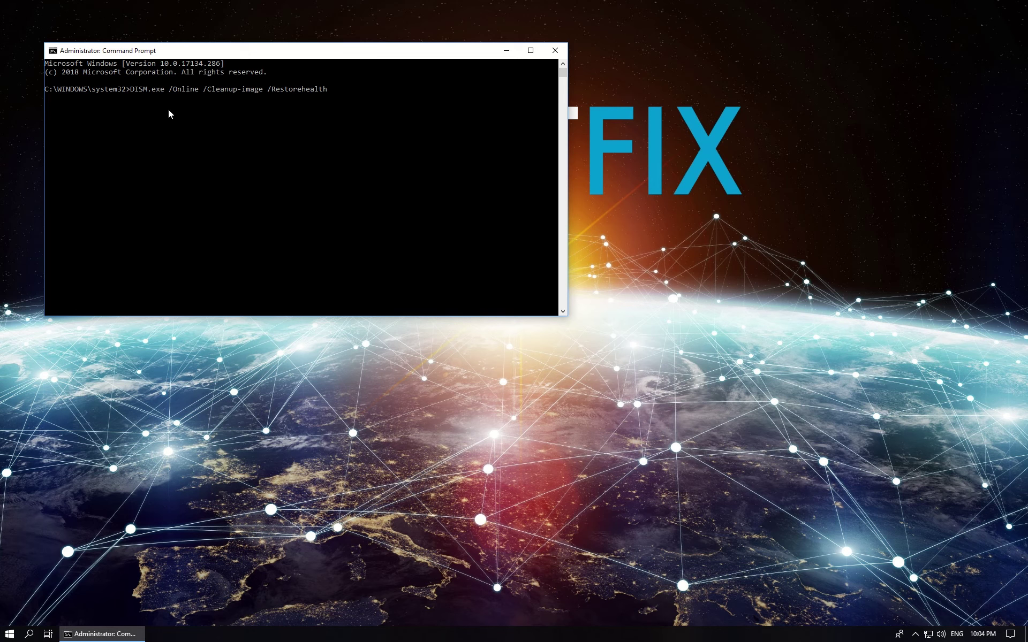
key("Return")
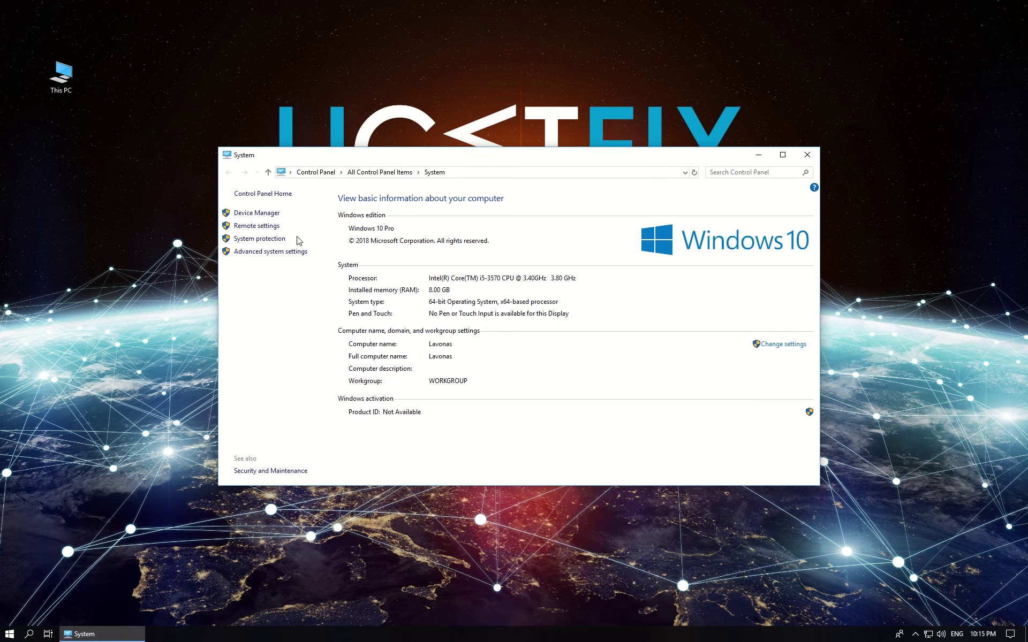
Open Performance Options via System's Advanced system settings.
left_click(270, 253)
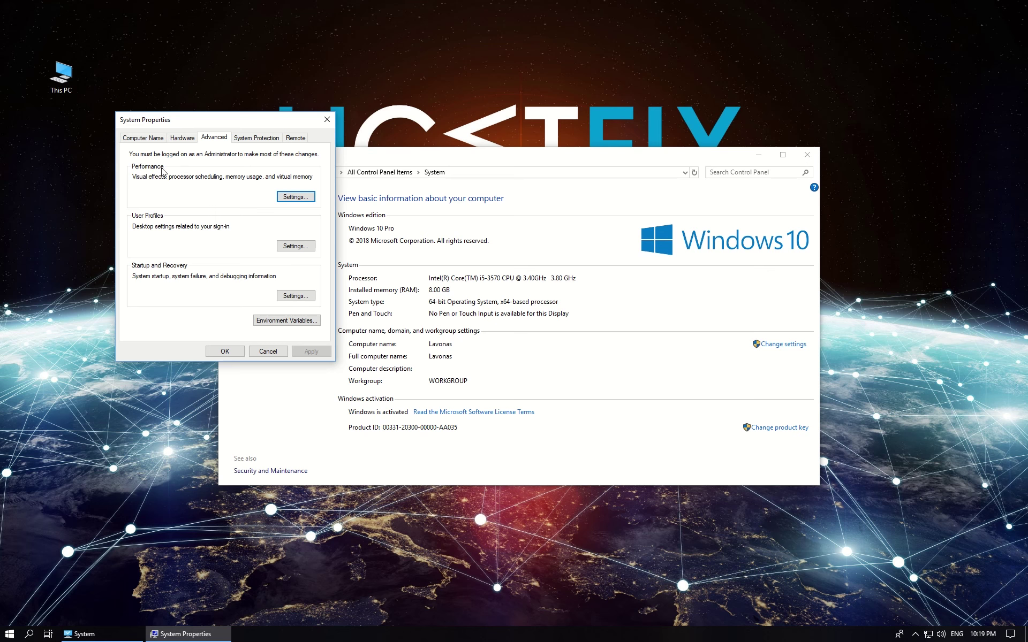
left_click(286, 198)
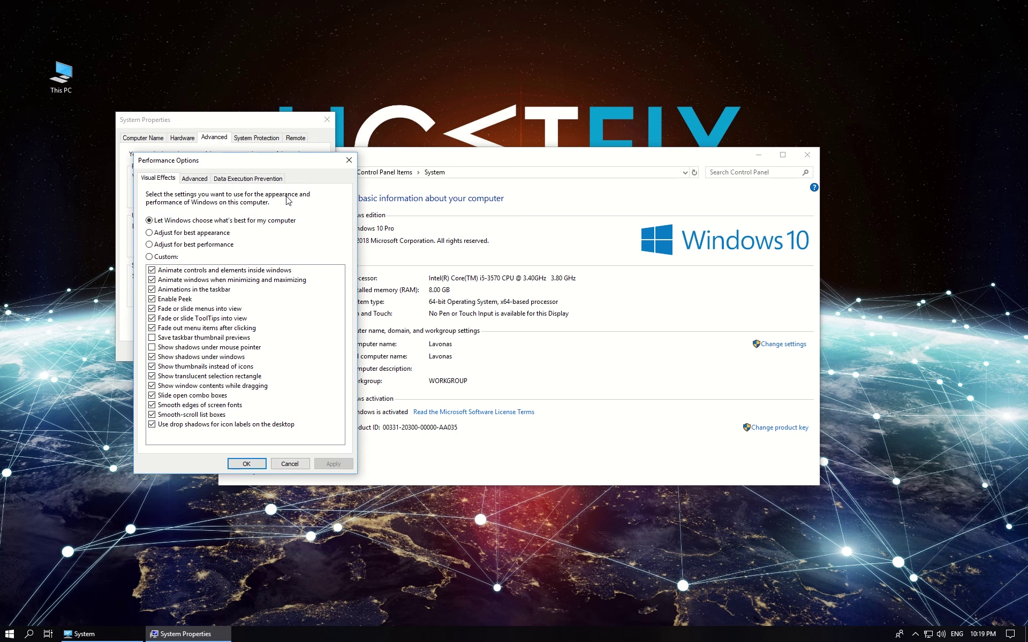
Turn on DEP for all programs except application.exe, apply, and close Performance Options.
left_click(251, 180)
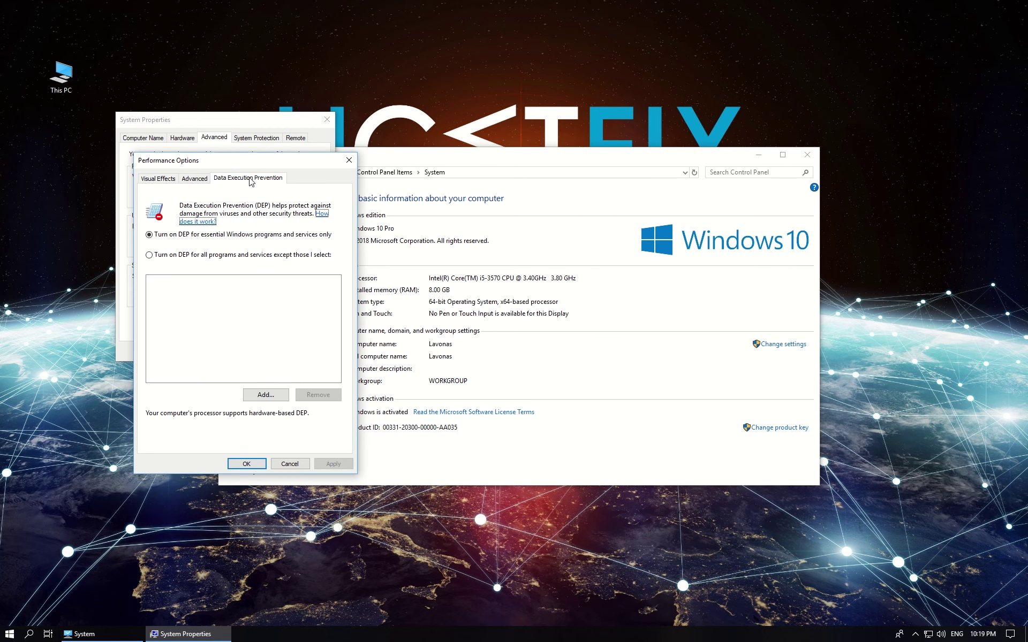
left_click(149, 256)
left_click(265, 393)
left_click(209, 194)
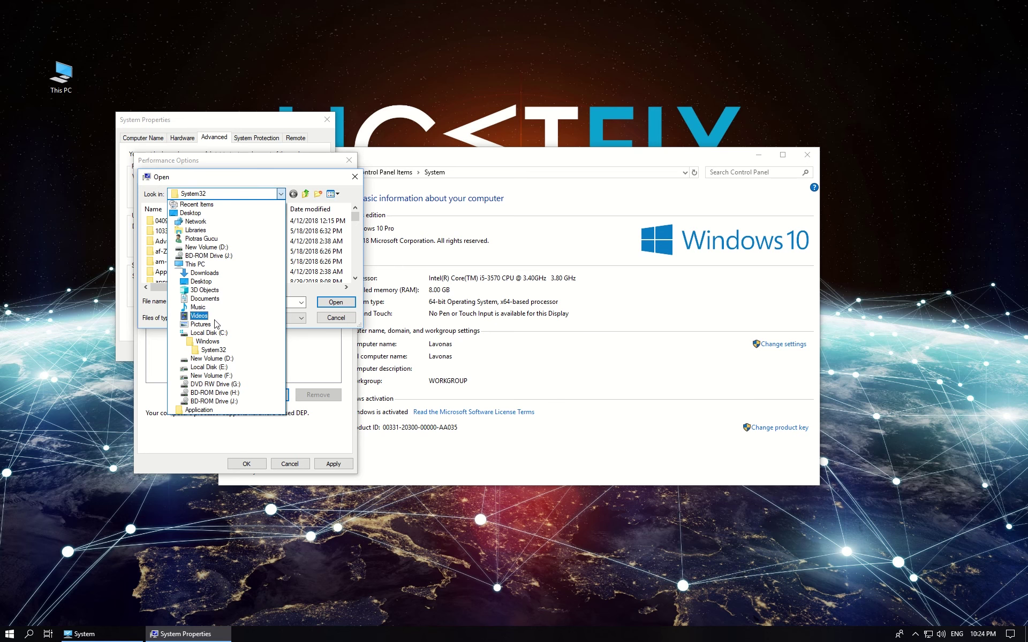
left_click(205, 411)
double_click(169, 221)
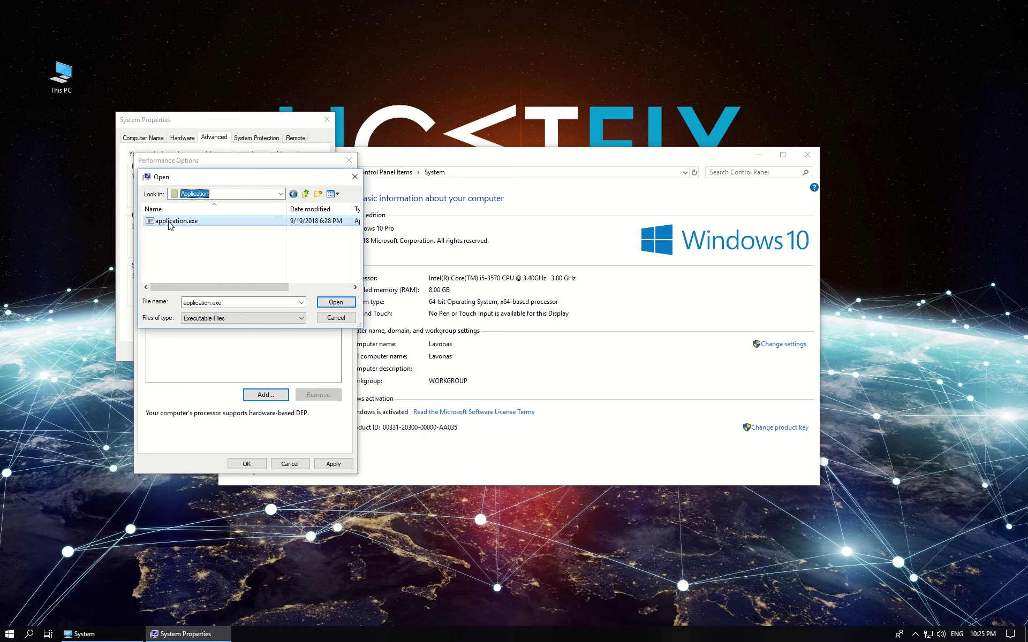
left_click(334, 466)
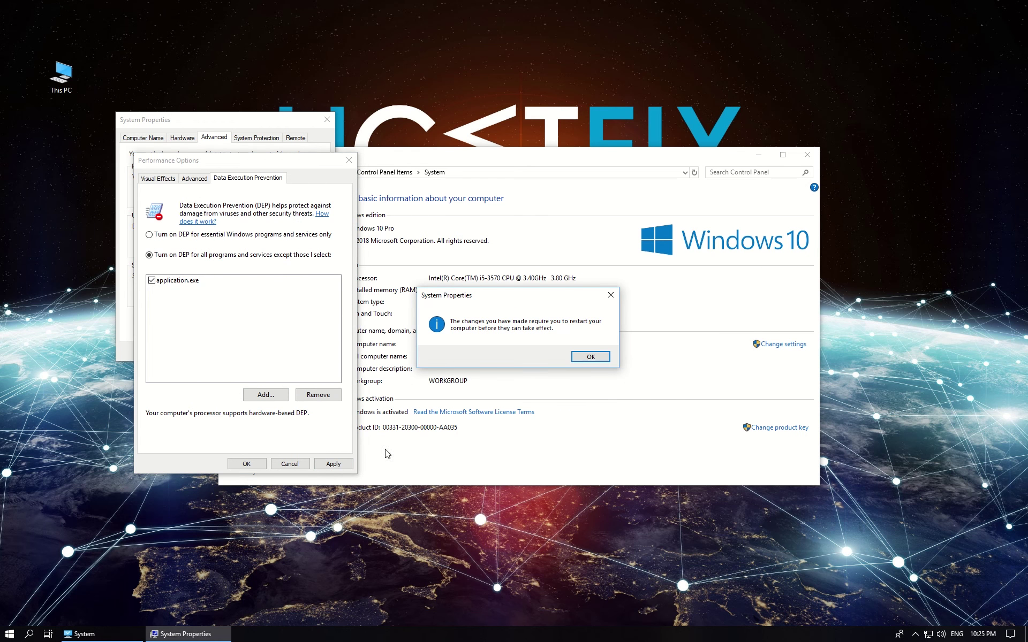
left_click(597, 364)
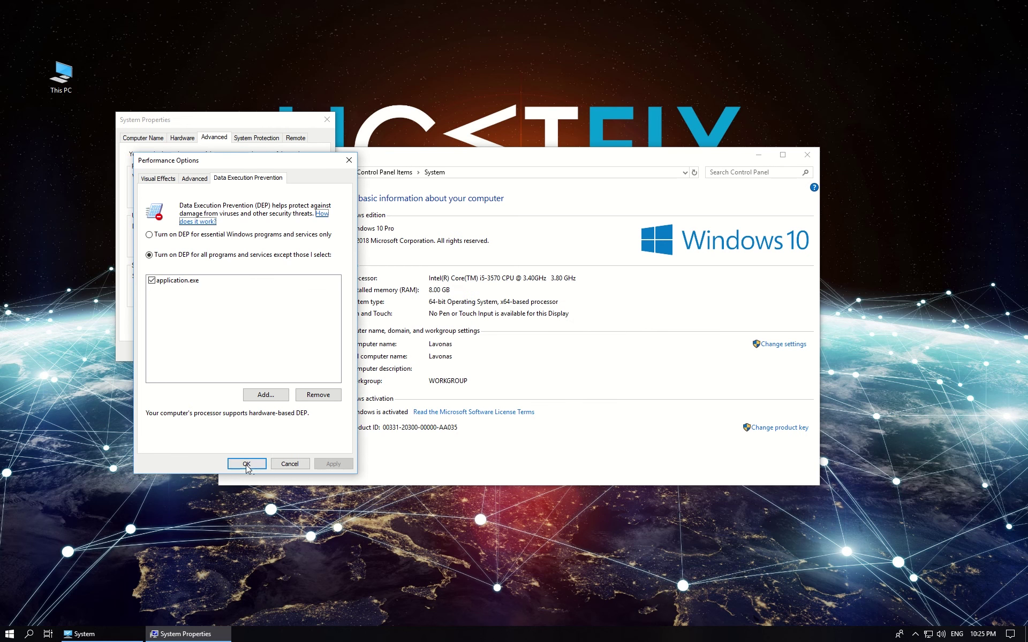
left_click(247, 464)
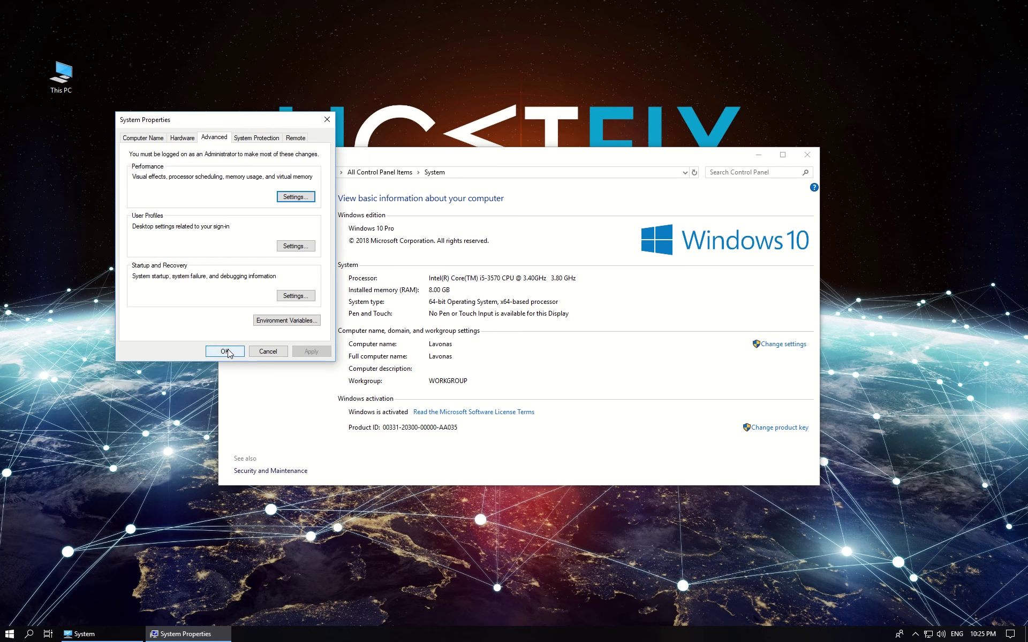